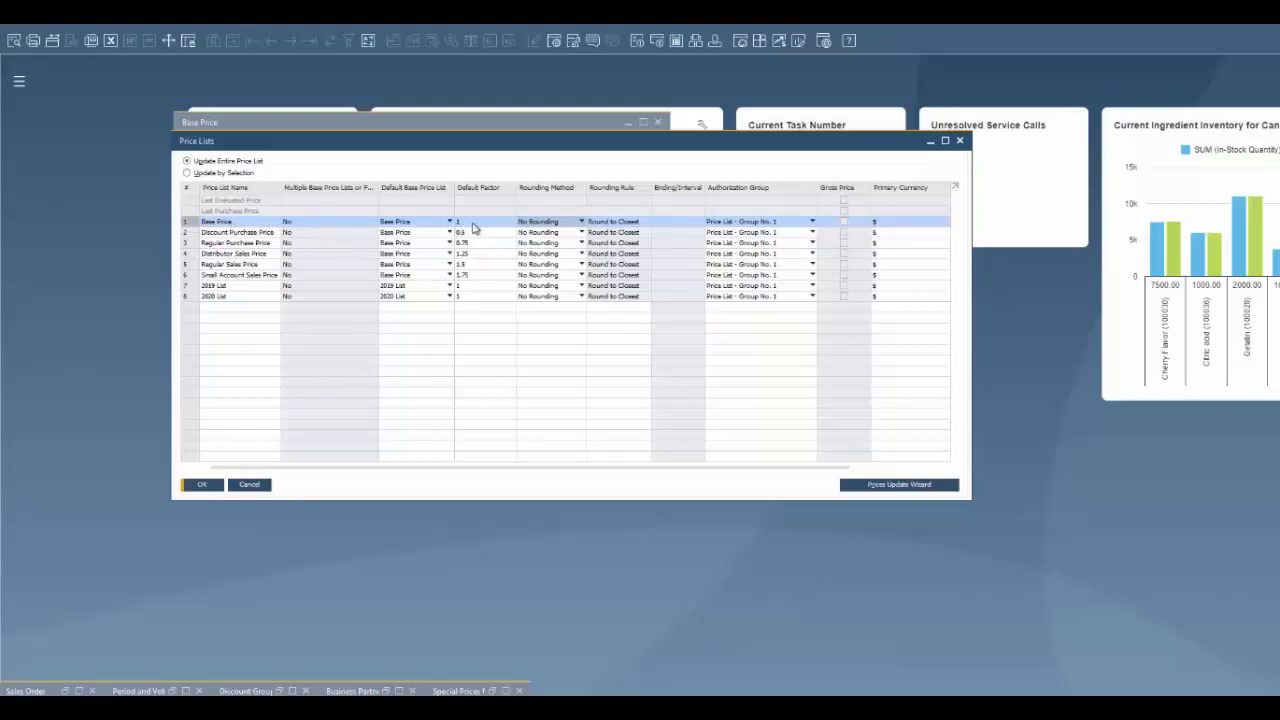
Review the rounding methods available for the Base Price list and bring its item prices into view.
left_click(556, 224)
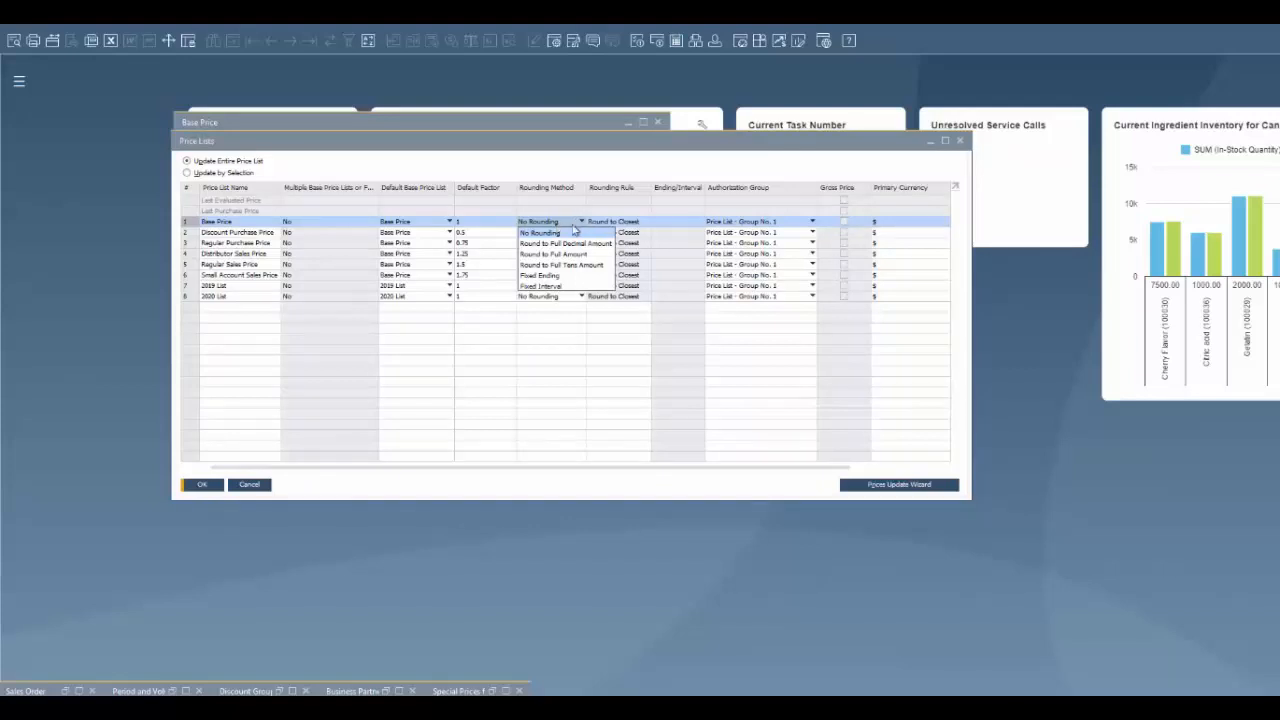
left_click(695, 226)
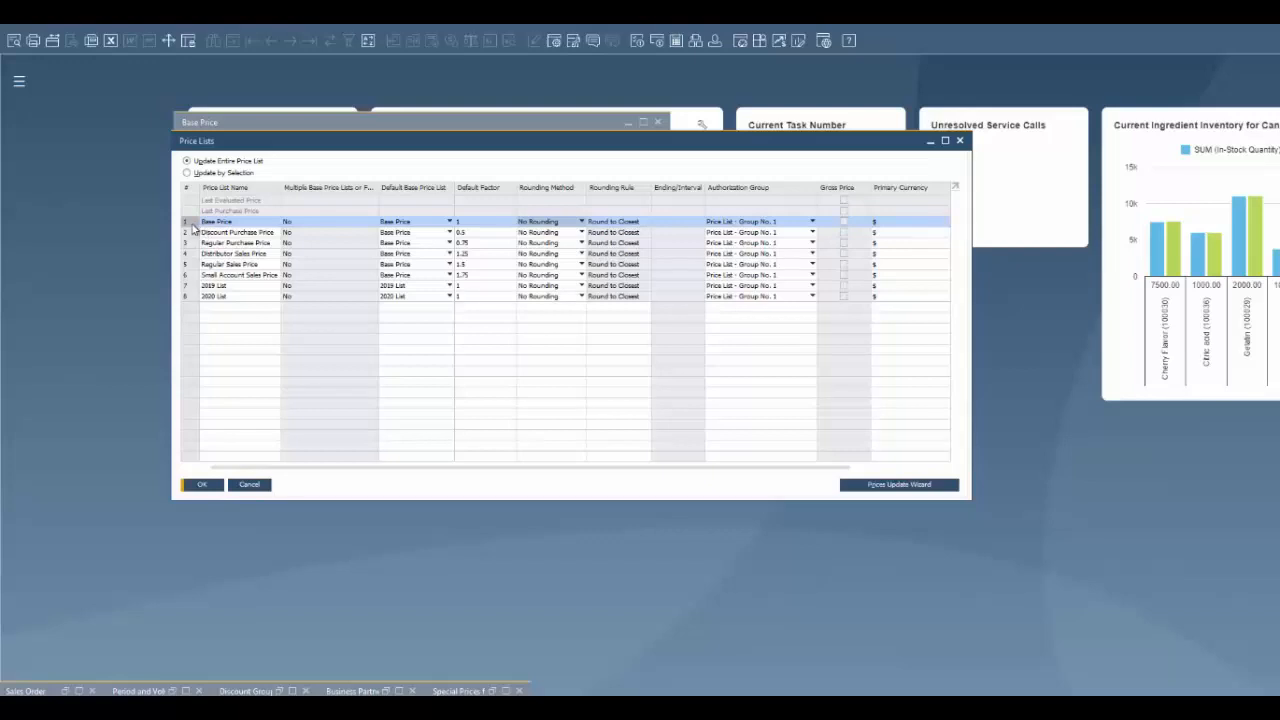
left_click(250, 126)
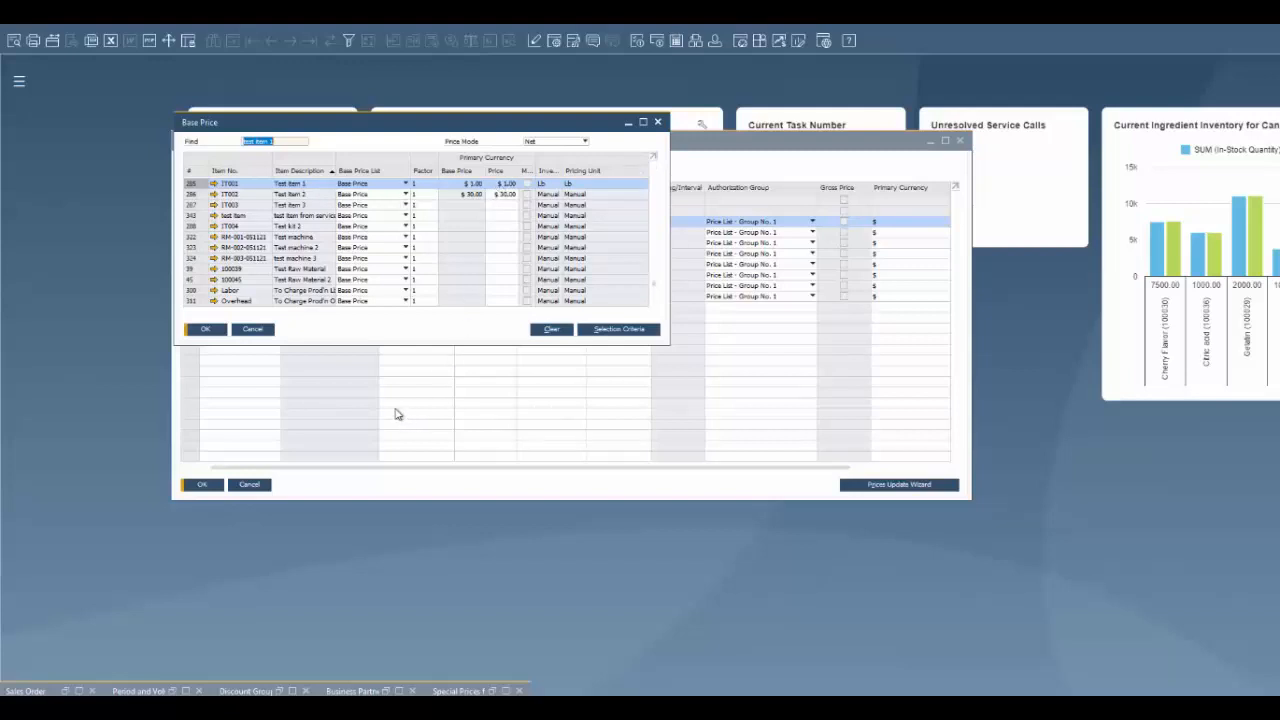
Review the Microchips sales order and the price list in that customer's payment terms, and put the master data away.
left_click(66, 690)
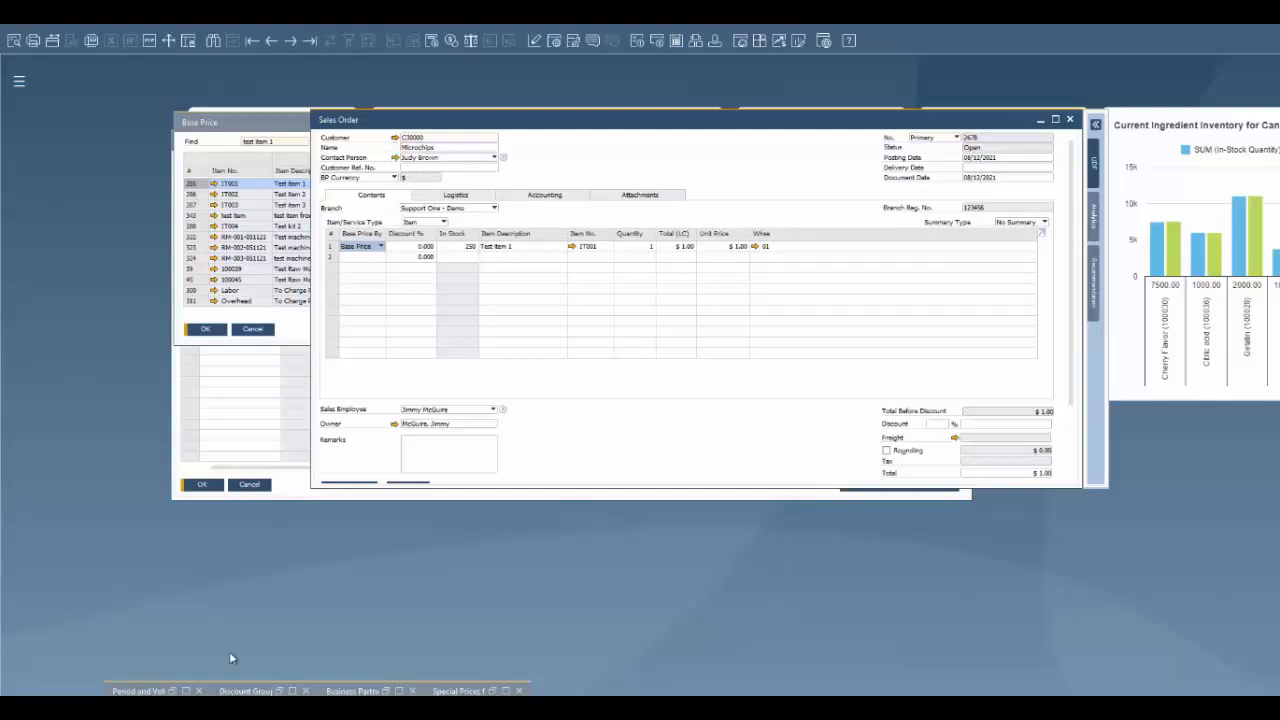
left_click(389, 691)
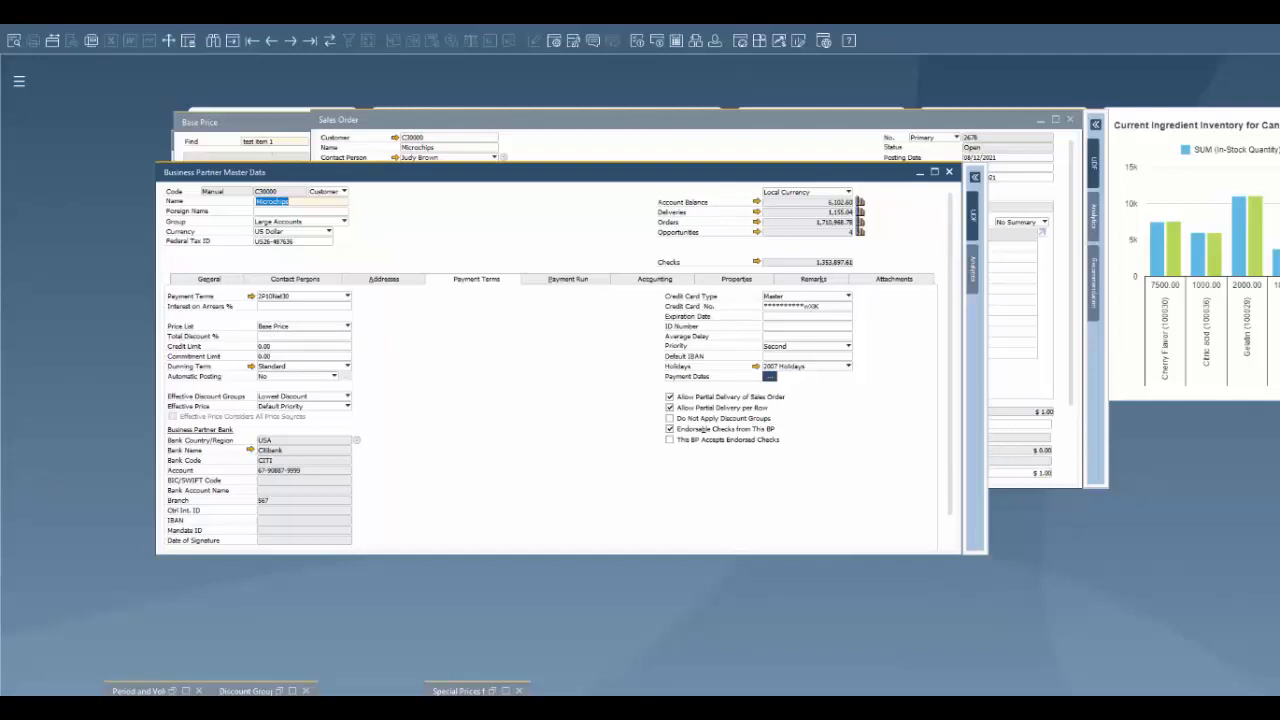
left_click(282, 202)
left_click(920, 174)
left_click(265, 126)
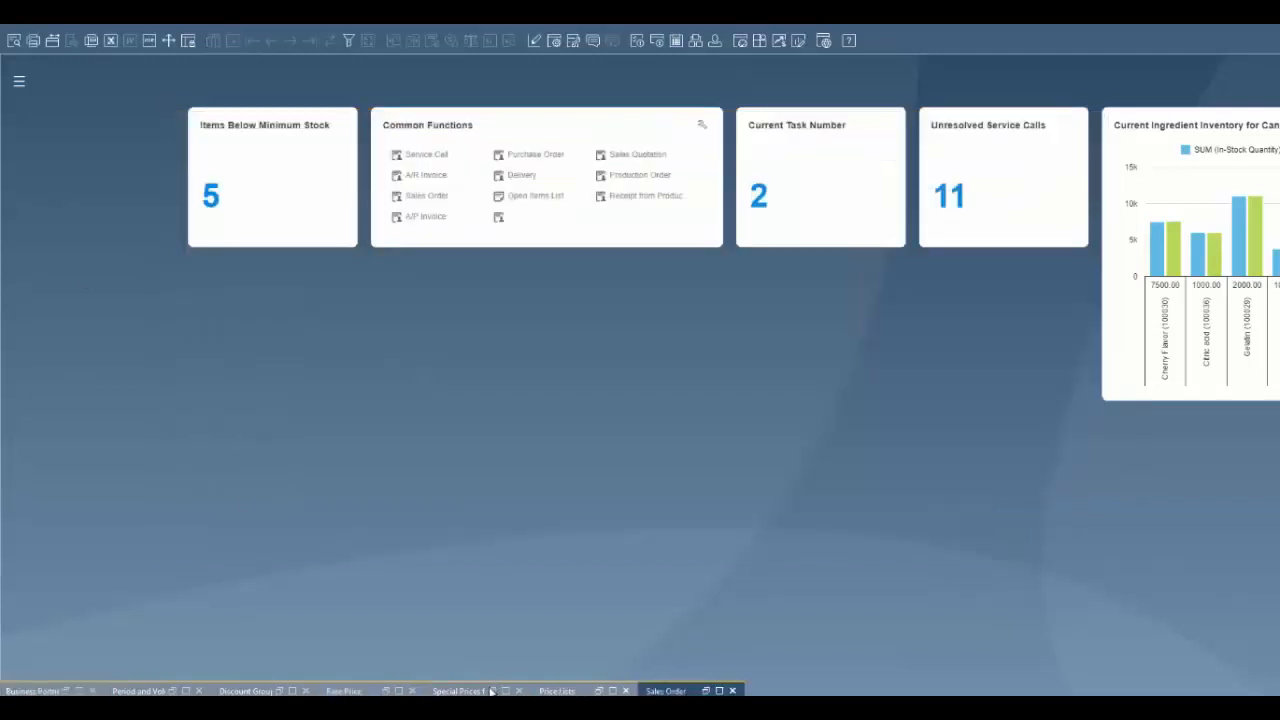
Assign the Base Price list to Test Item 1 in the Microchips special prices, save the update and reopen the sales order.
left_click(492, 691)
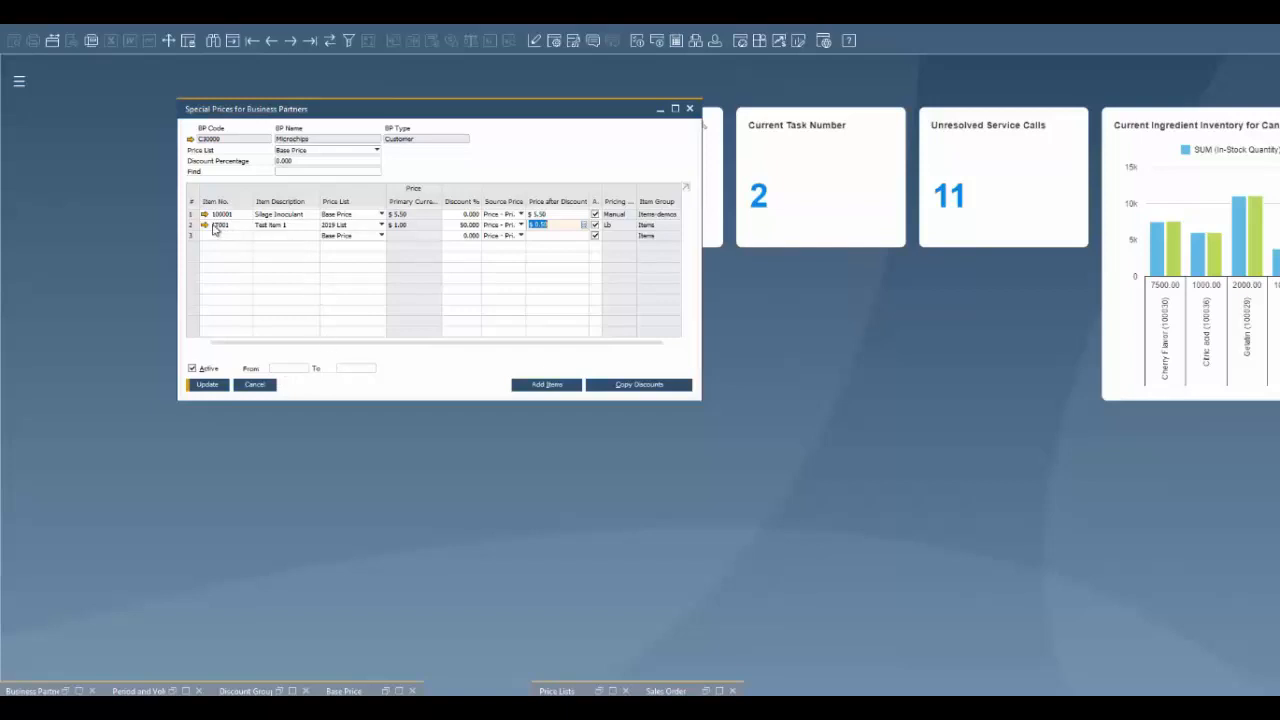
left_click(345, 228)
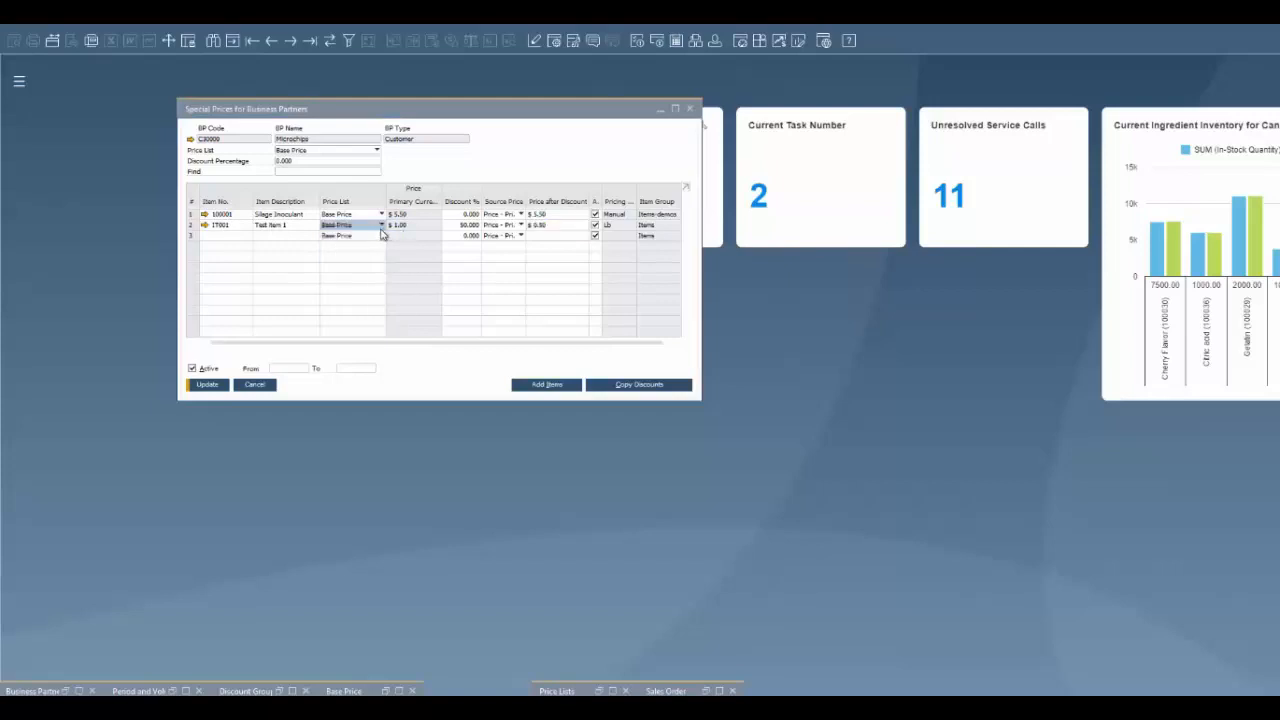
left_click(345, 258)
left_click(207, 385)
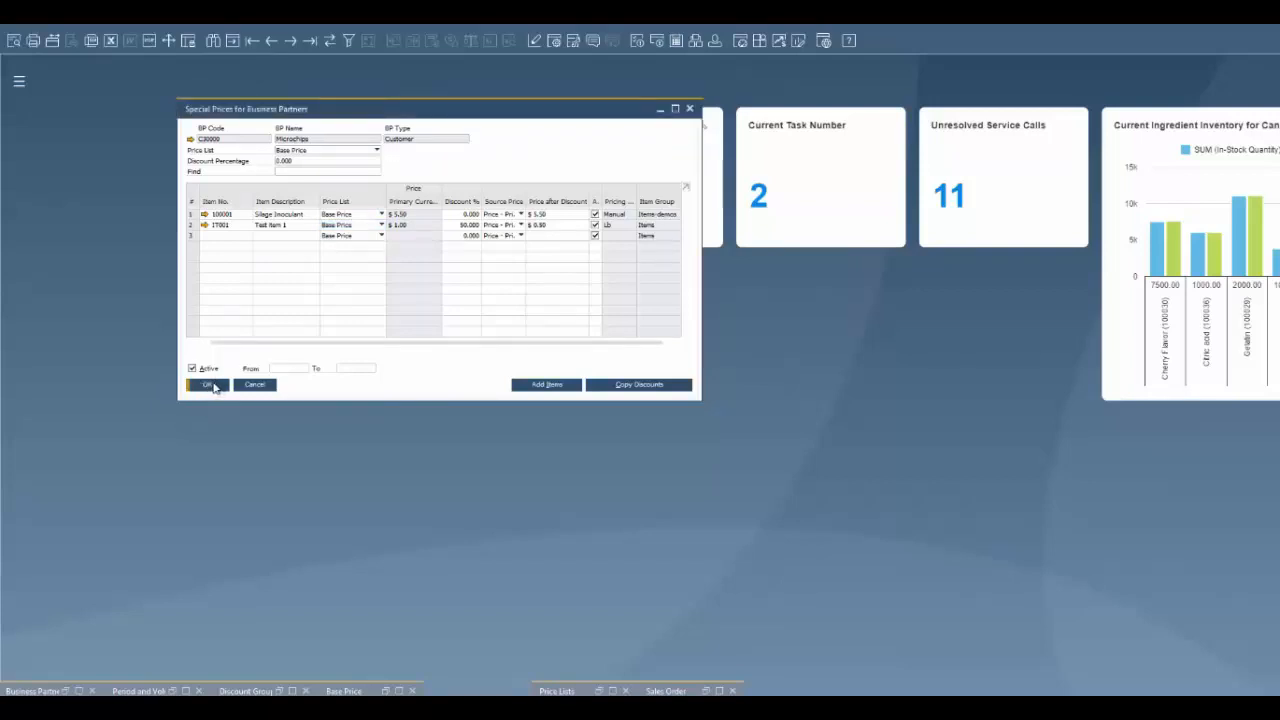
left_click(706, 691)
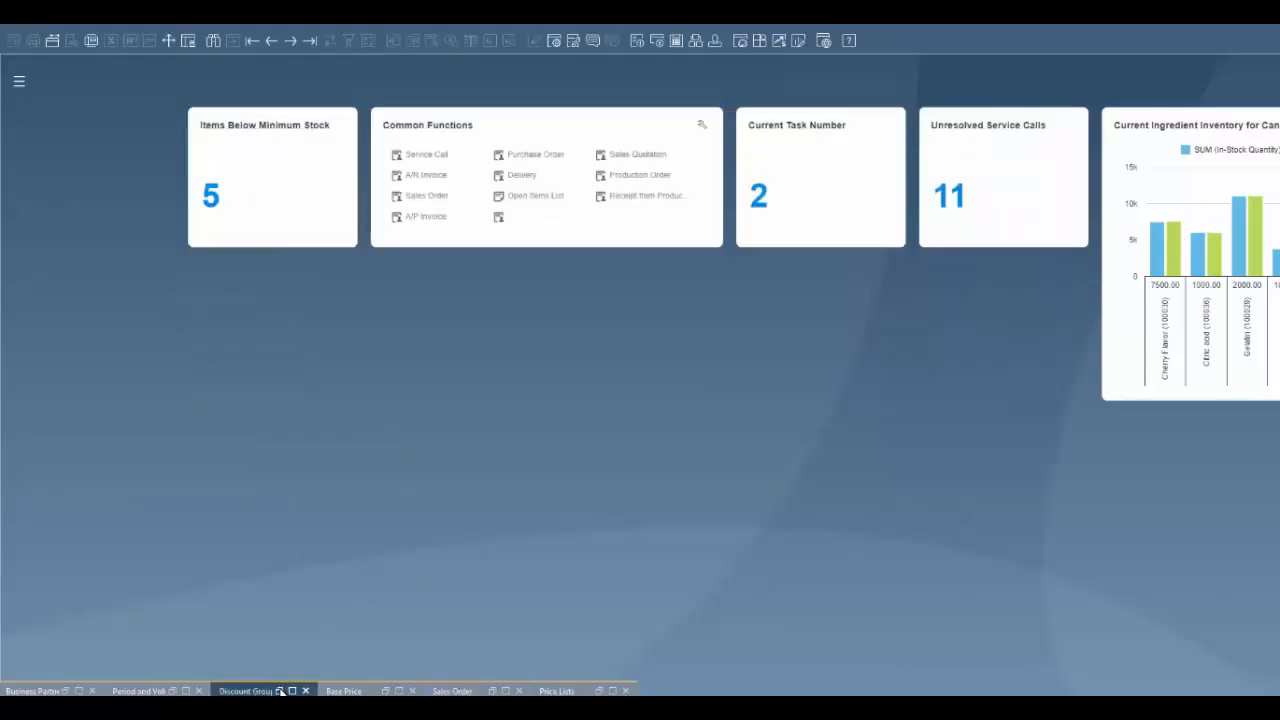
Examine the Microchips discount groups by item group, property, manufacturer and individual item.
left_click(280, 690)
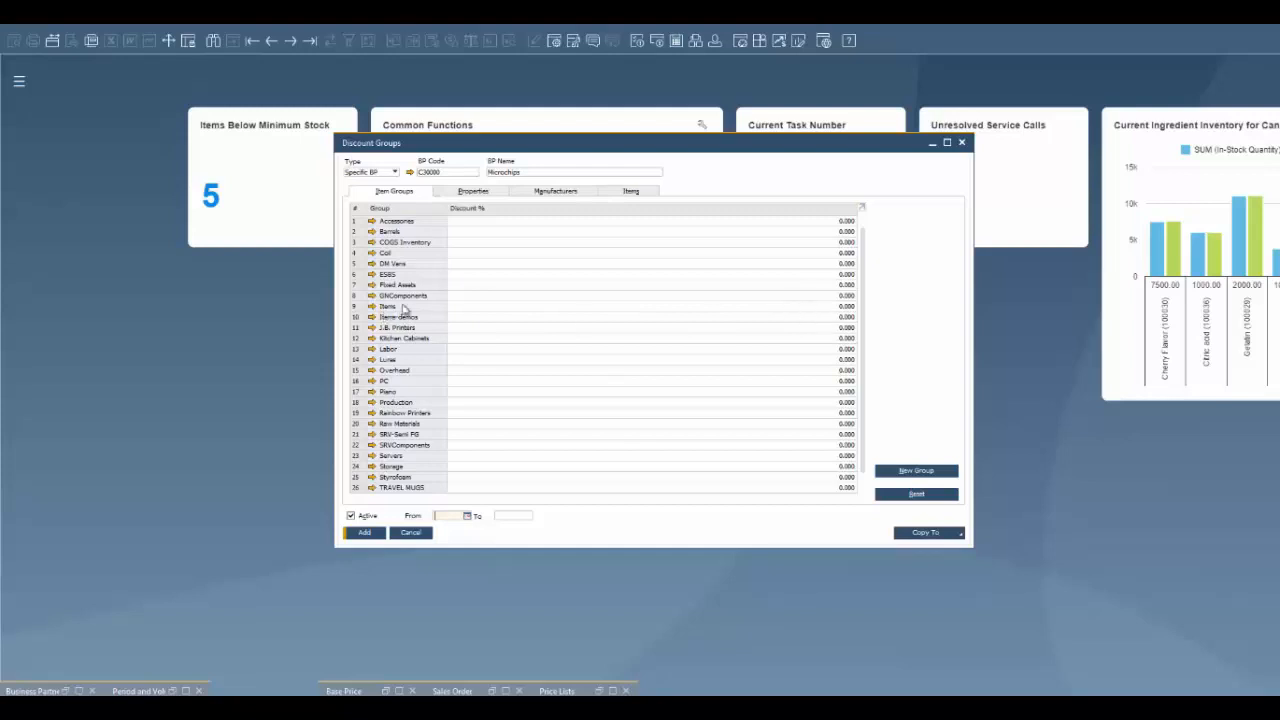
left_click(468, 307)
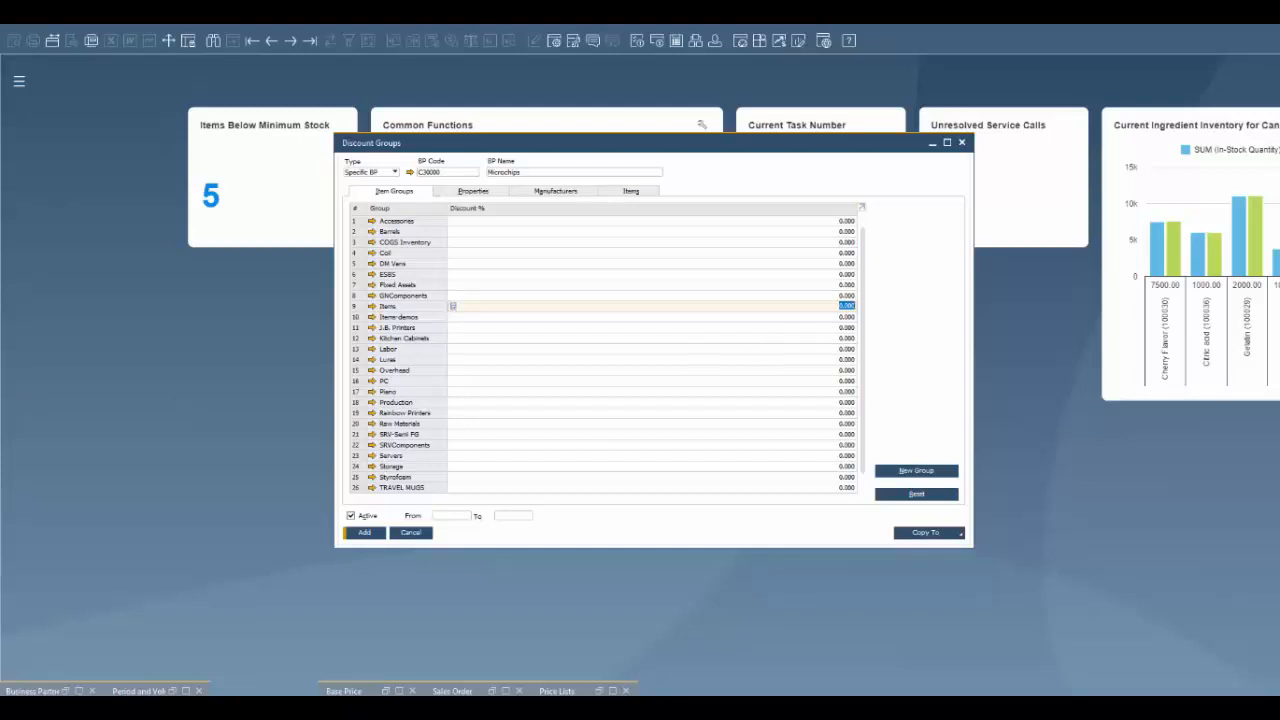
left_click(450, 516)
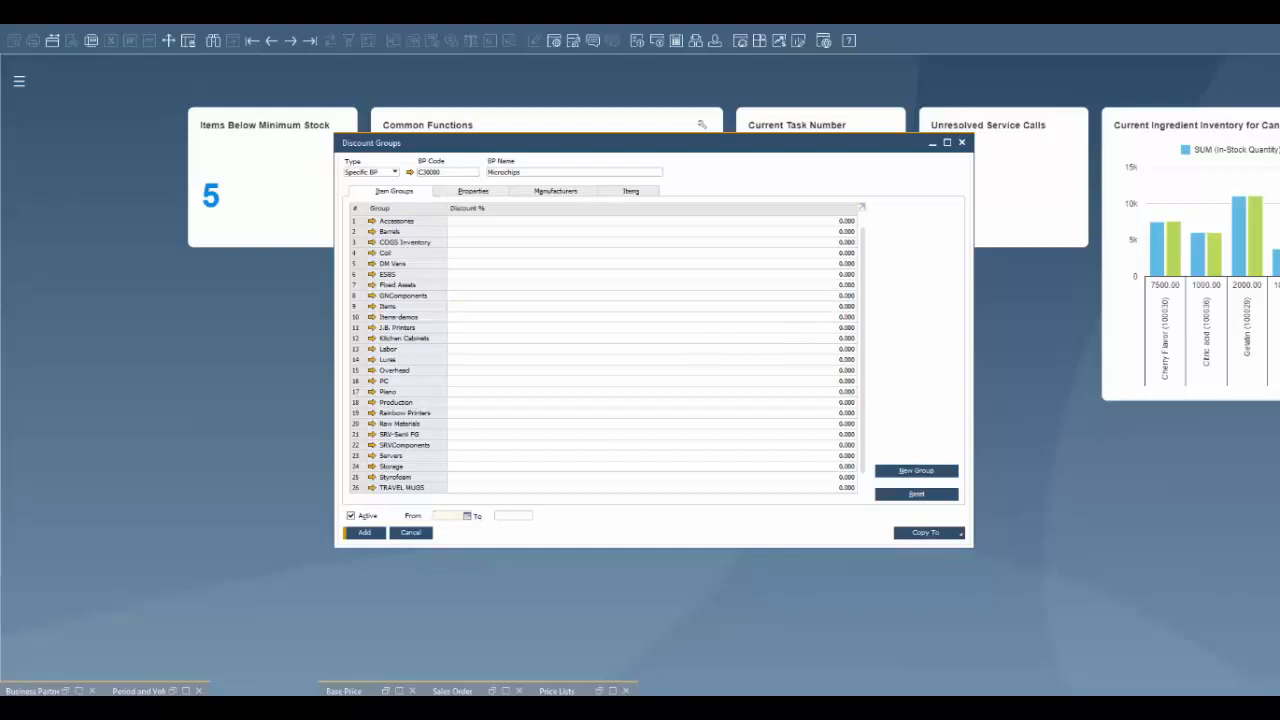
left_click(470, 191)
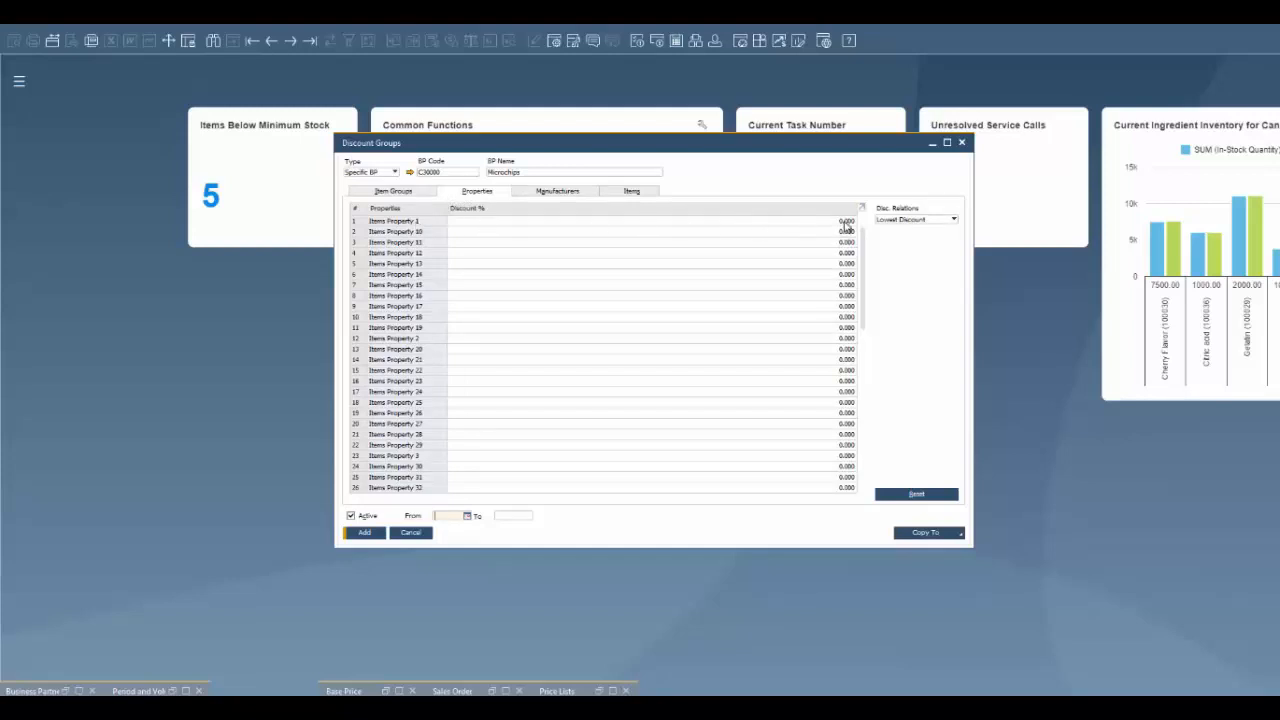
left_click(563, 194)
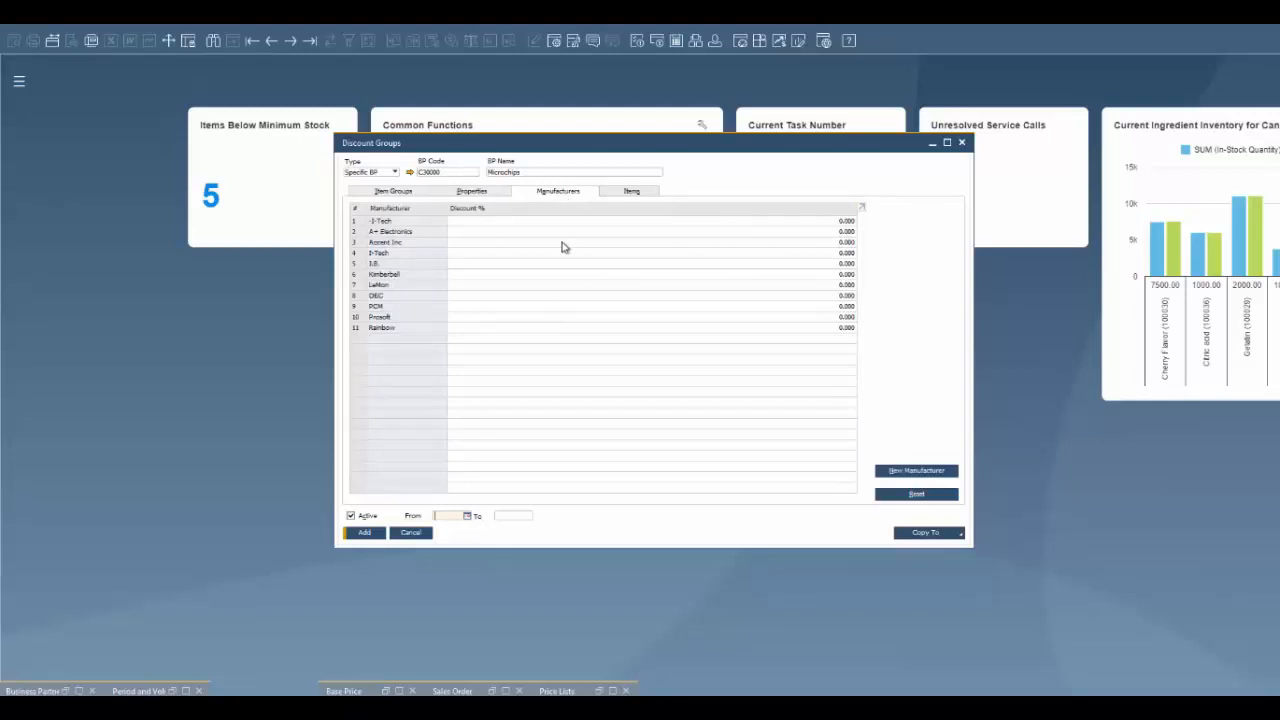
left_click(623, 192)
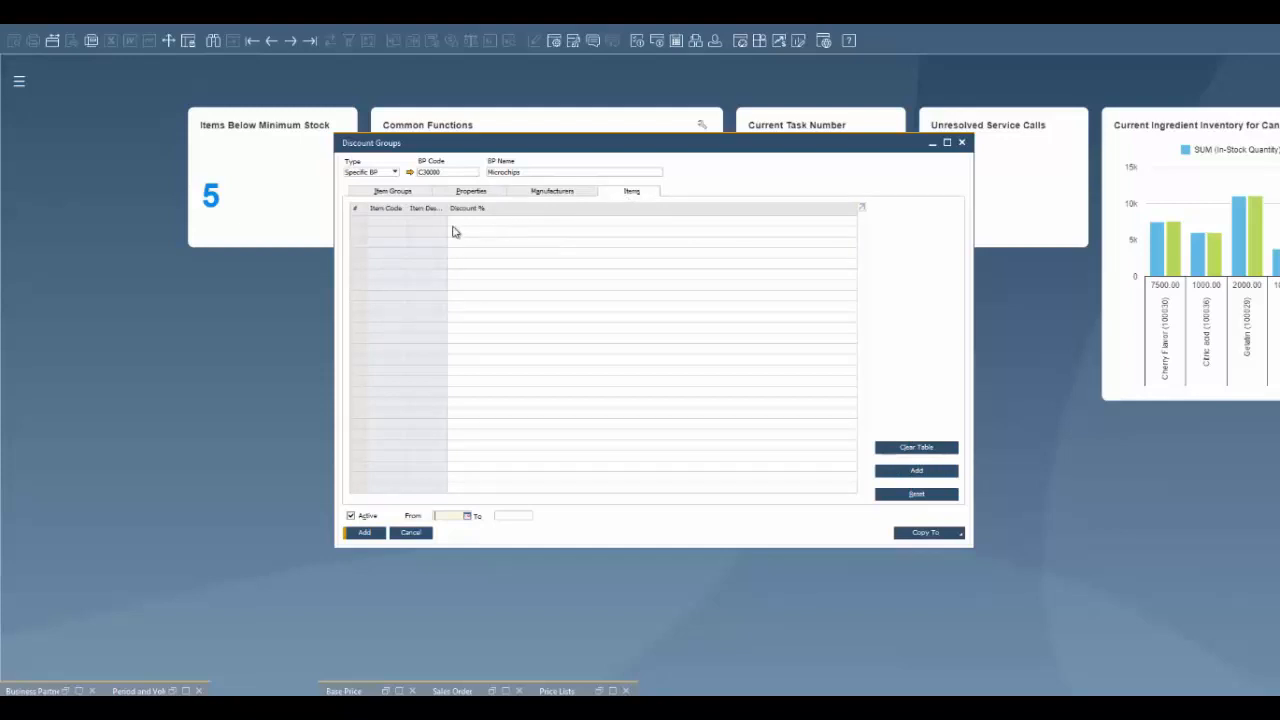
Add all items to the item-level discount table for Microchips, leaving the selection criteria unrestricted.
left_click(928, 473)
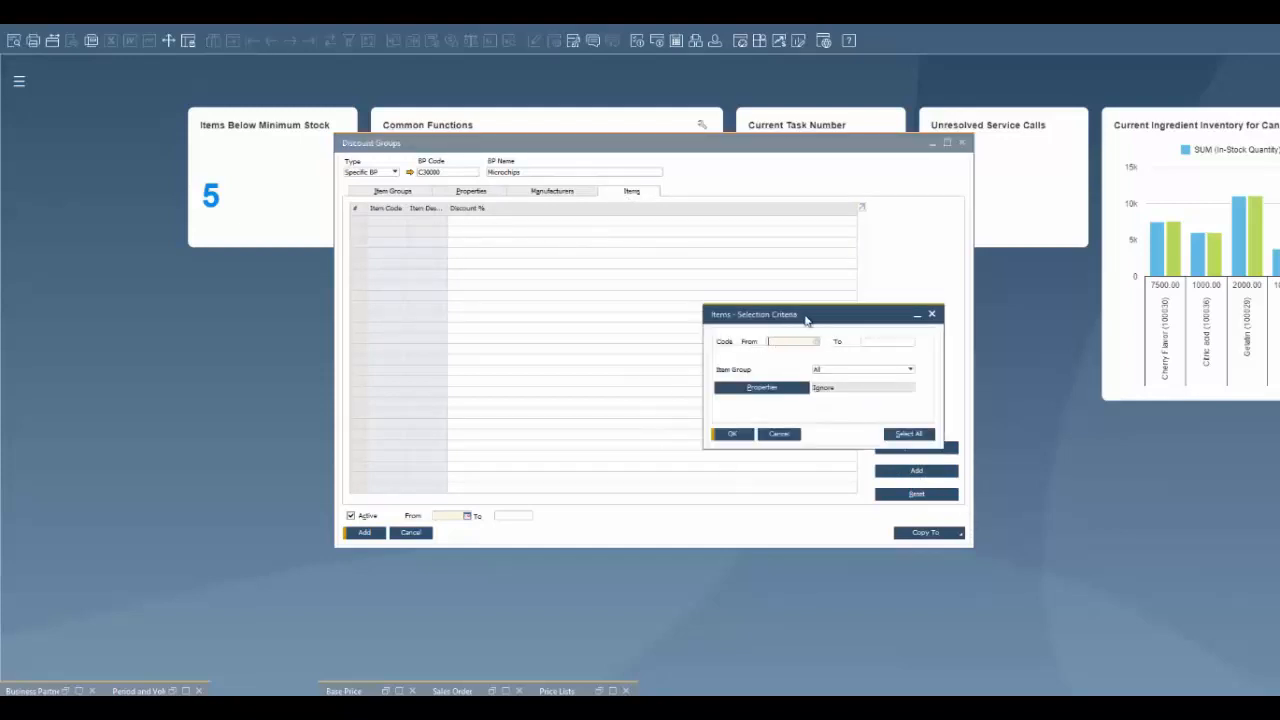
left_click_drag(800, 308, 703, 297)
left_click(714, 319)
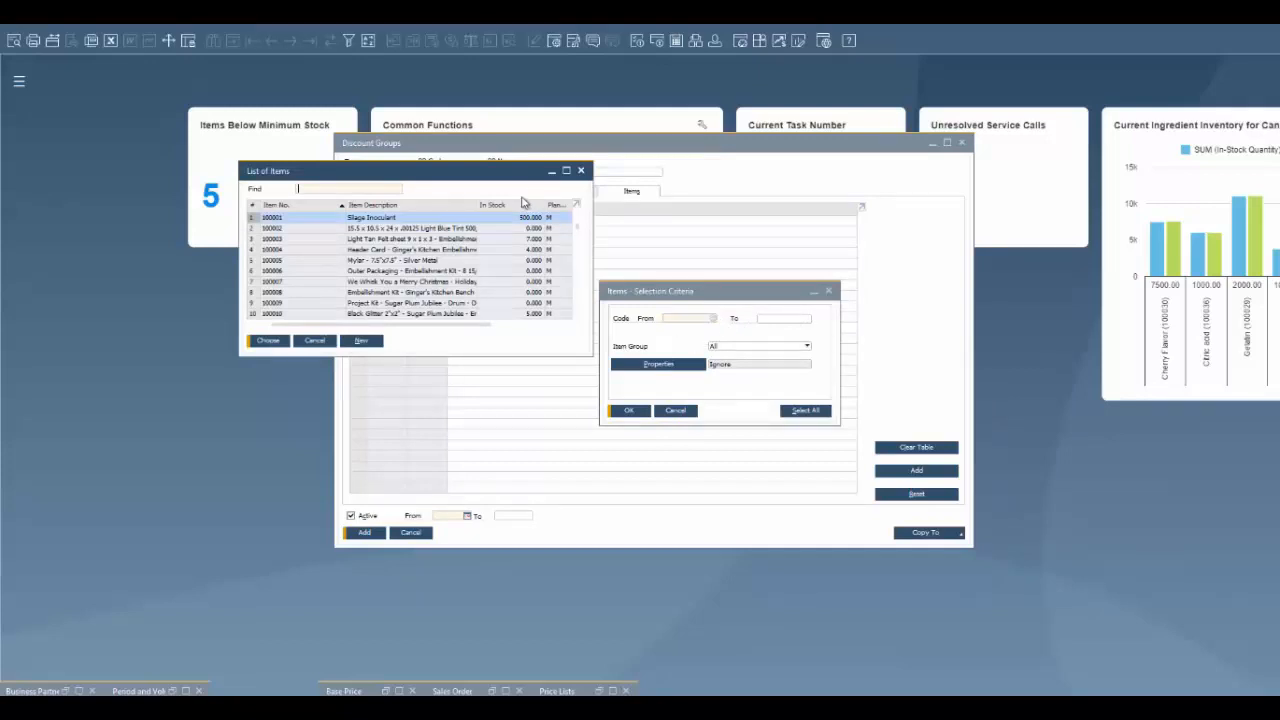
left_click(580, 171)
left_click(642, 412)
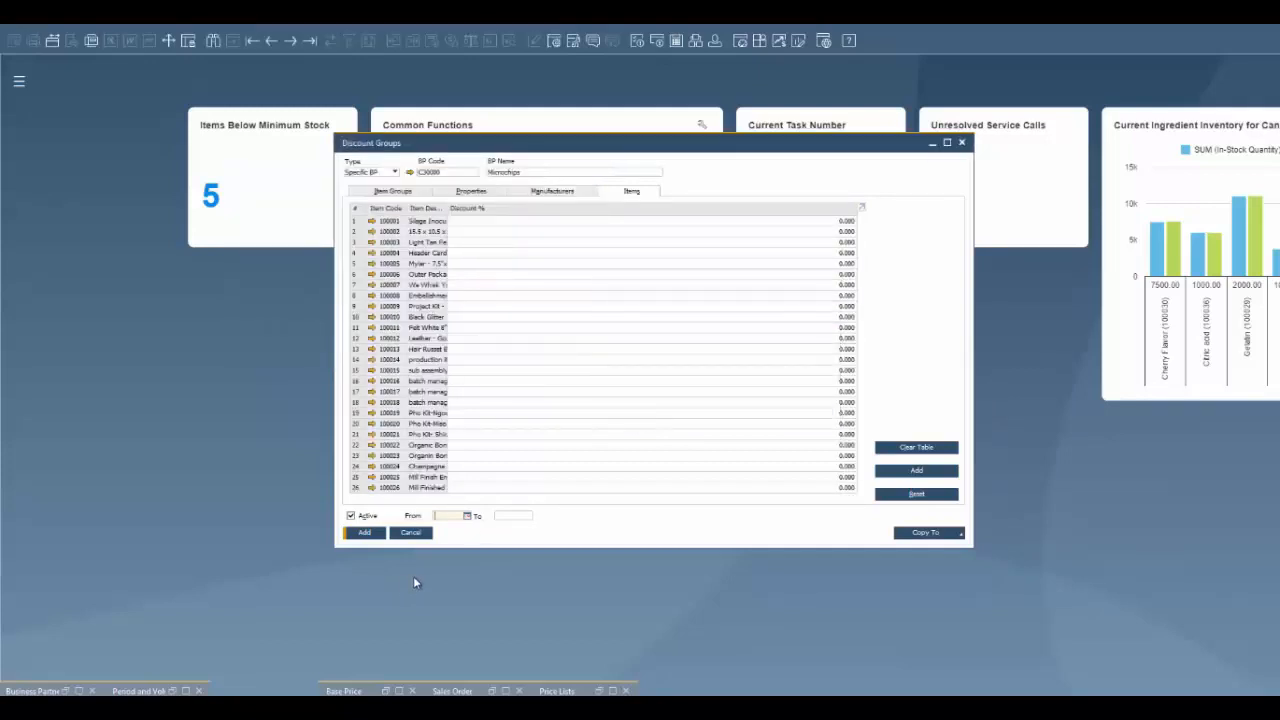
Return to the item group discounts and review the business partner types a discount group can apply to.
left_click(393, 191)
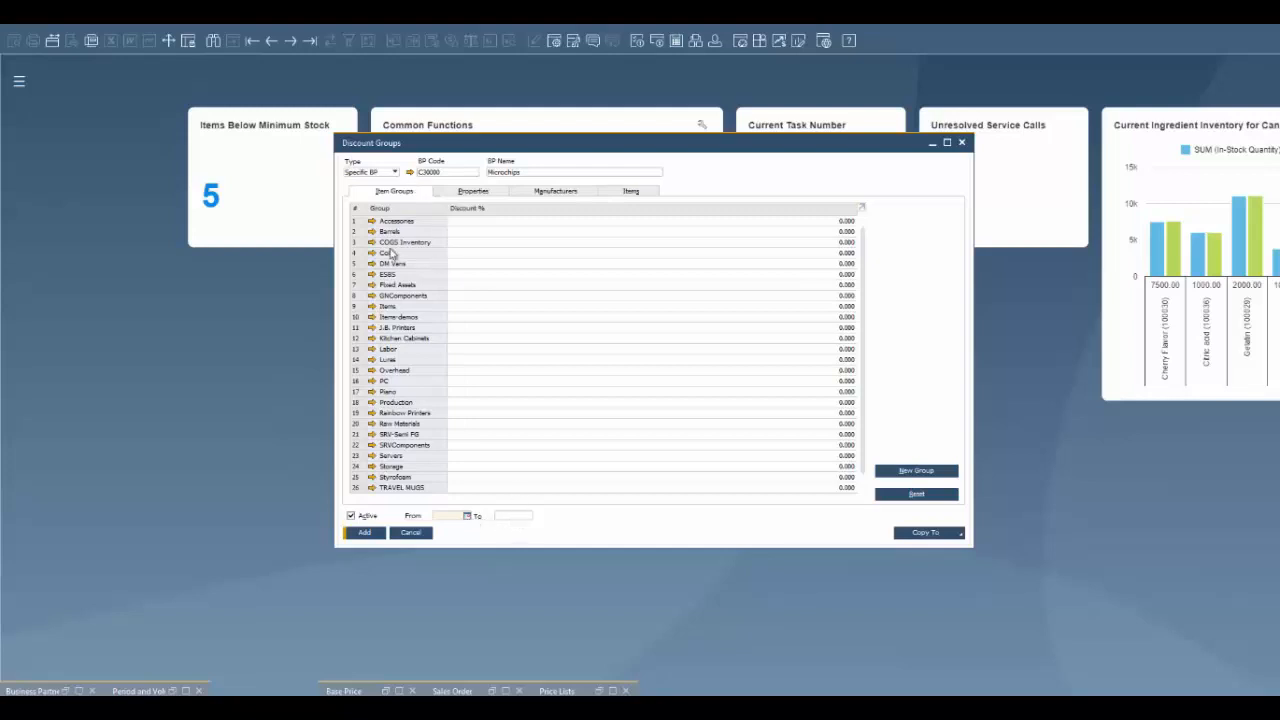
left_click(396, 173)
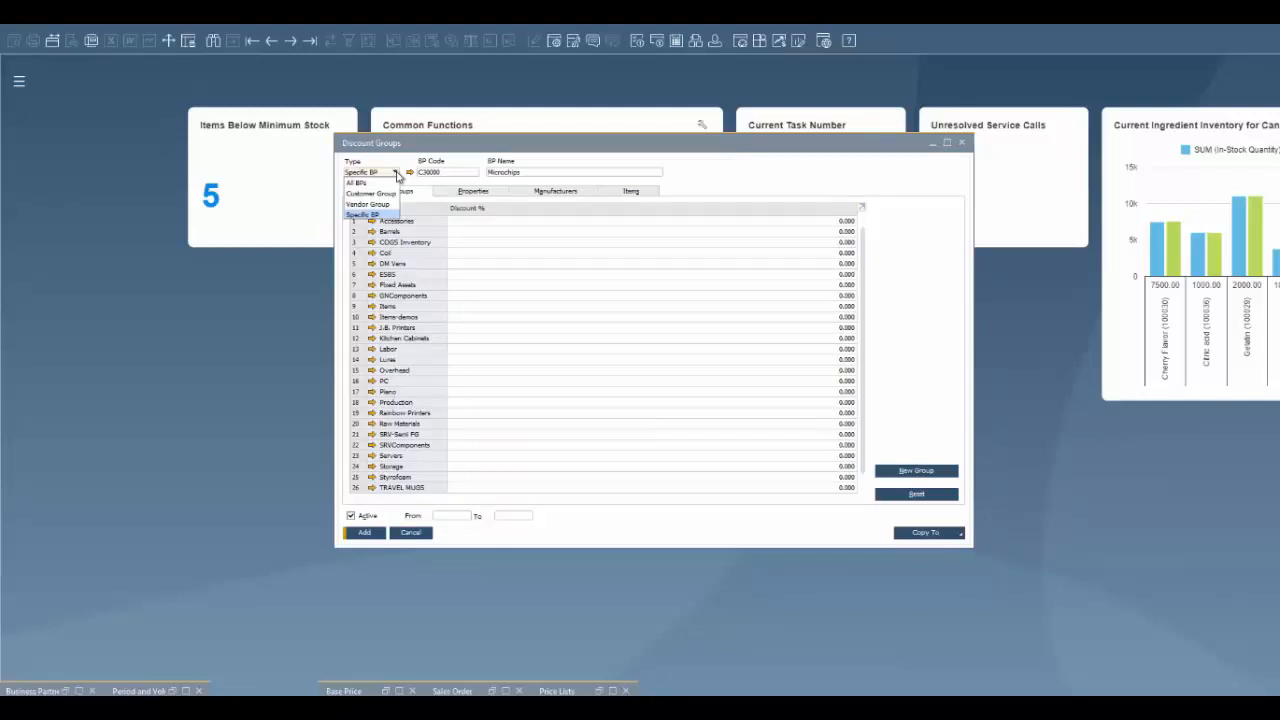
left_click(371, 194)
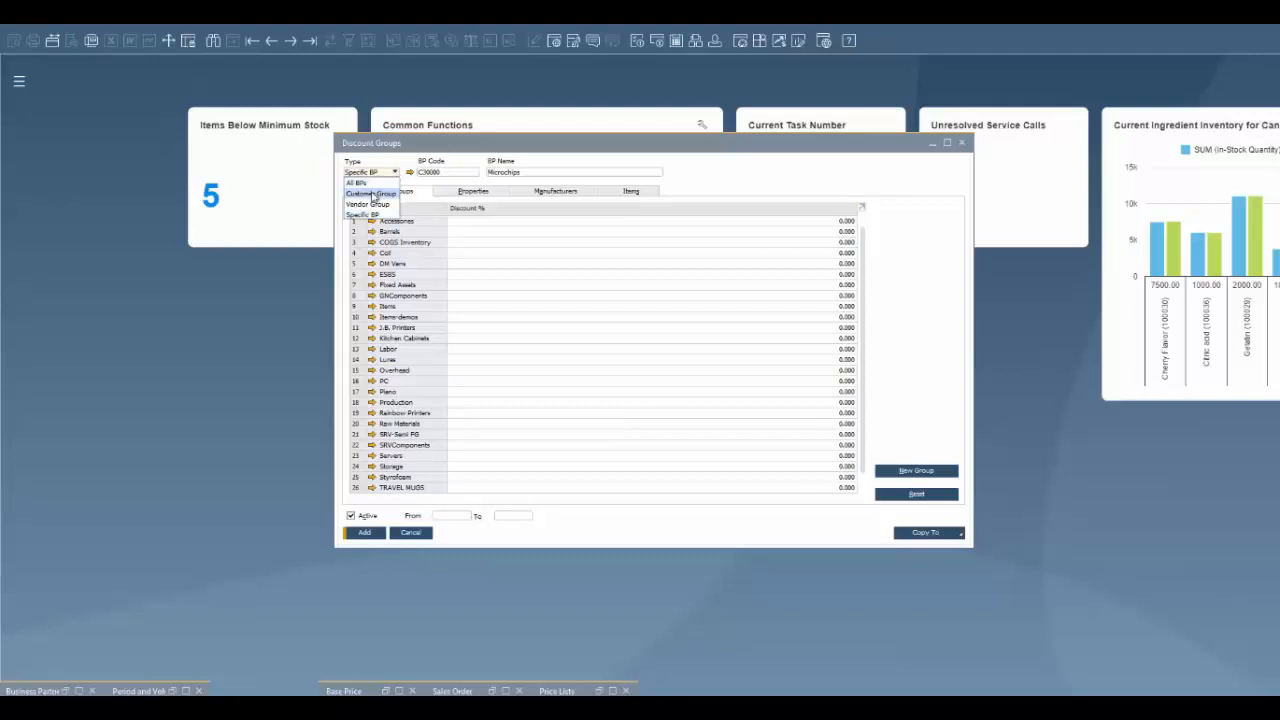
left_click(507, 173)
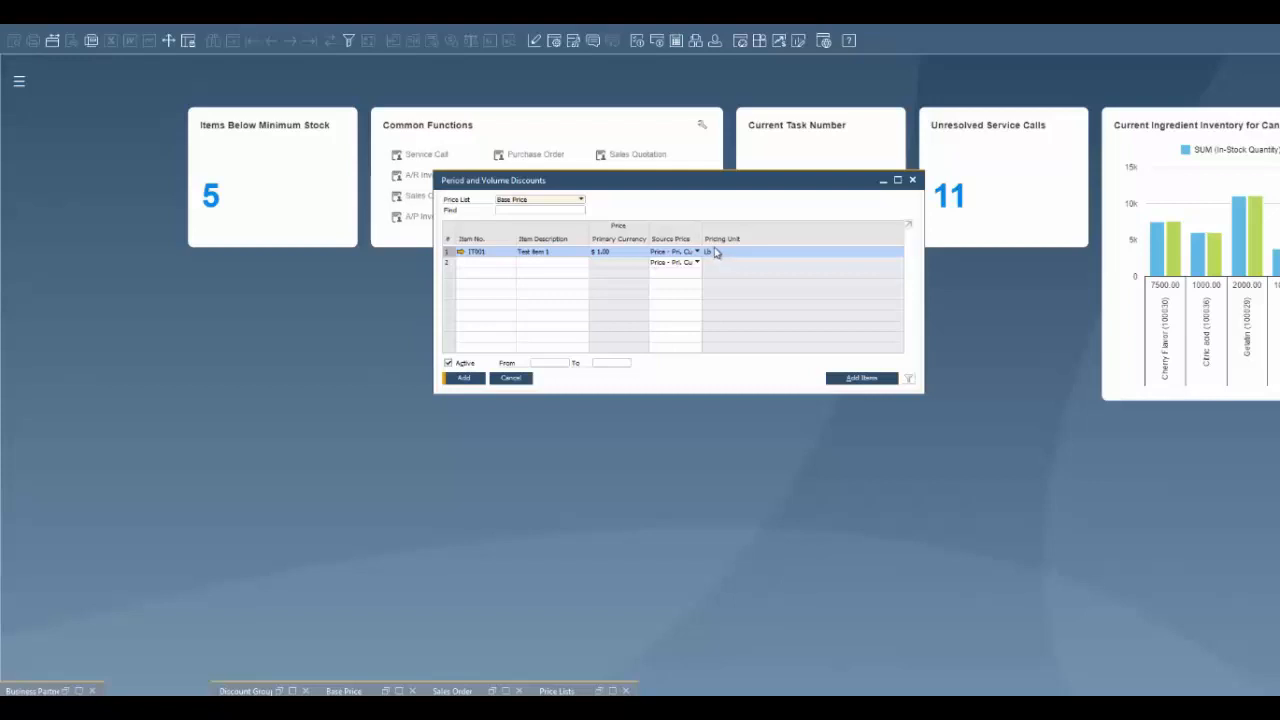
Give Test Item 1 a 50% volume discount at quantity 100 Lb within its Base Price period discount, and save it.
double_click(448, 256)
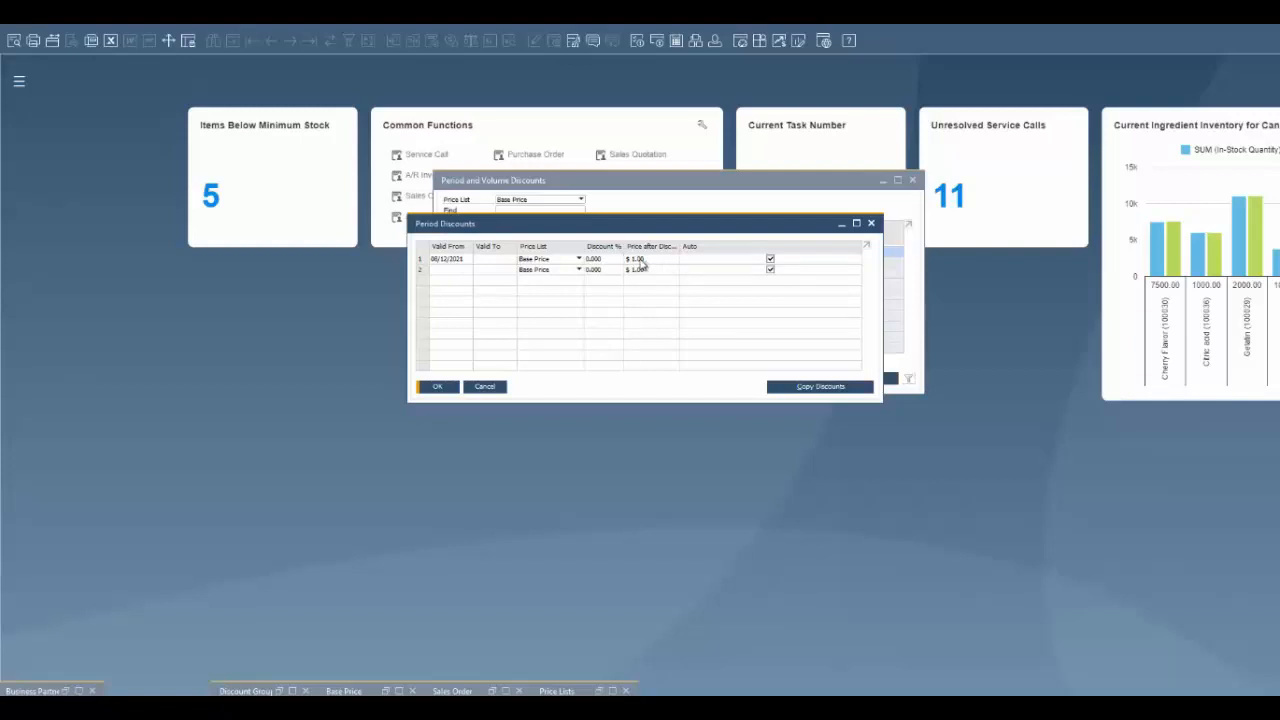
left_click(421, 260)
double_click(421, 263)
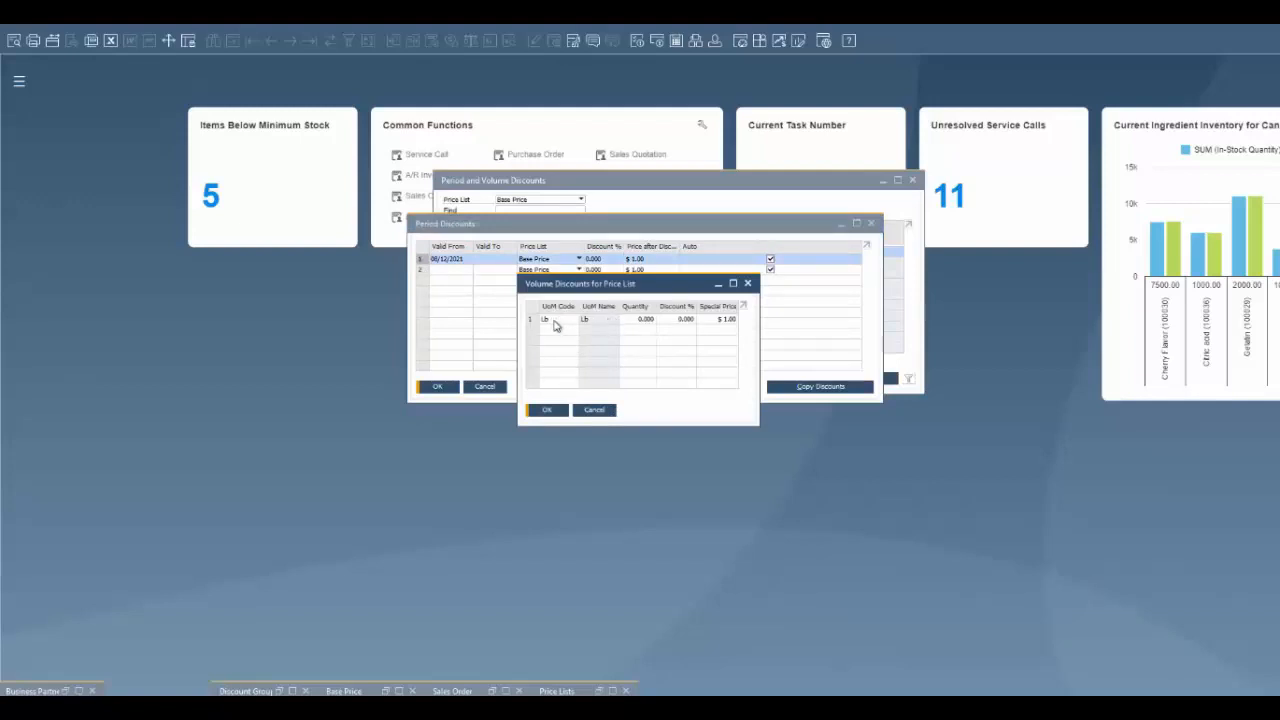
left_click(642, 320)
type("100")
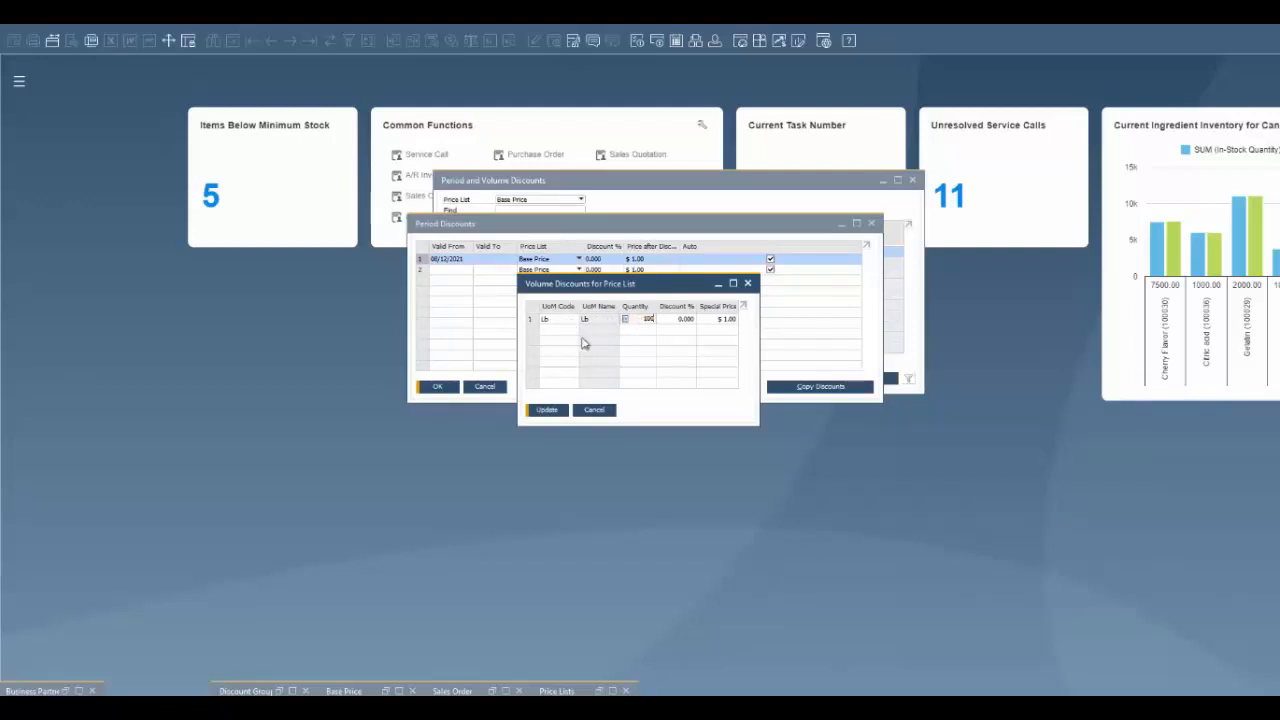
left_click(682, 319)
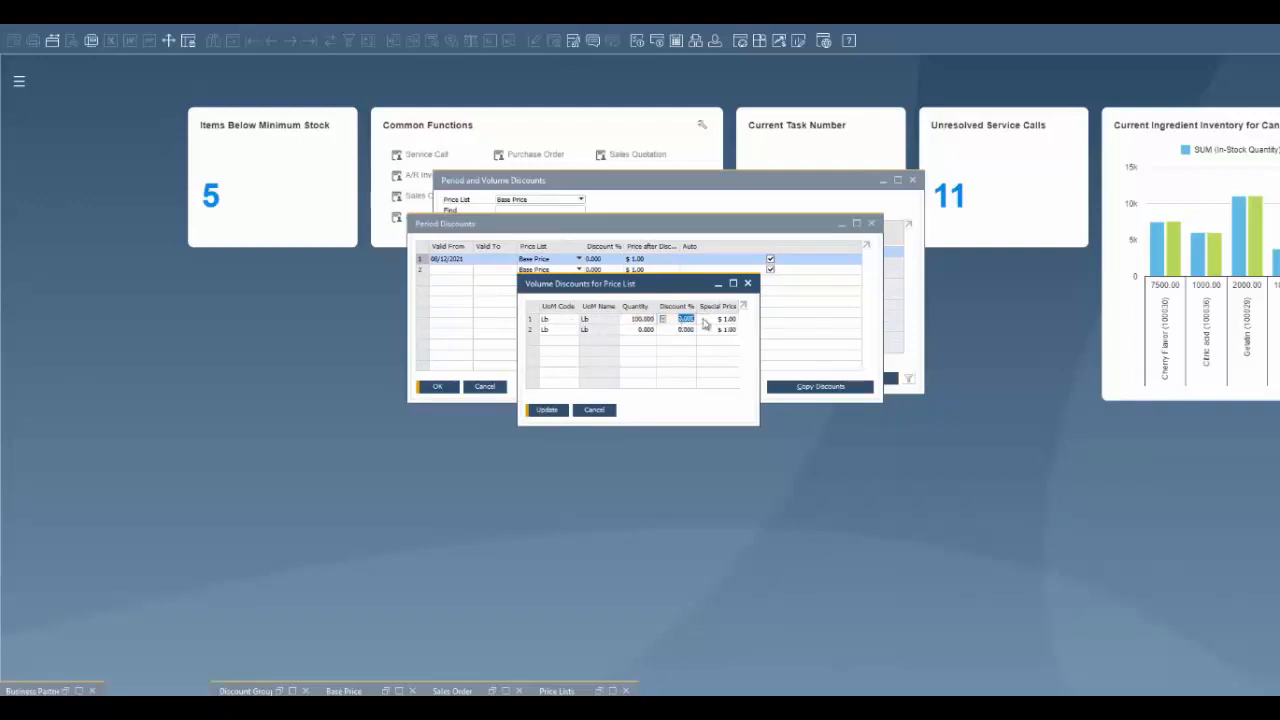
type("50")
key("Tab")
left_click(548, 411)
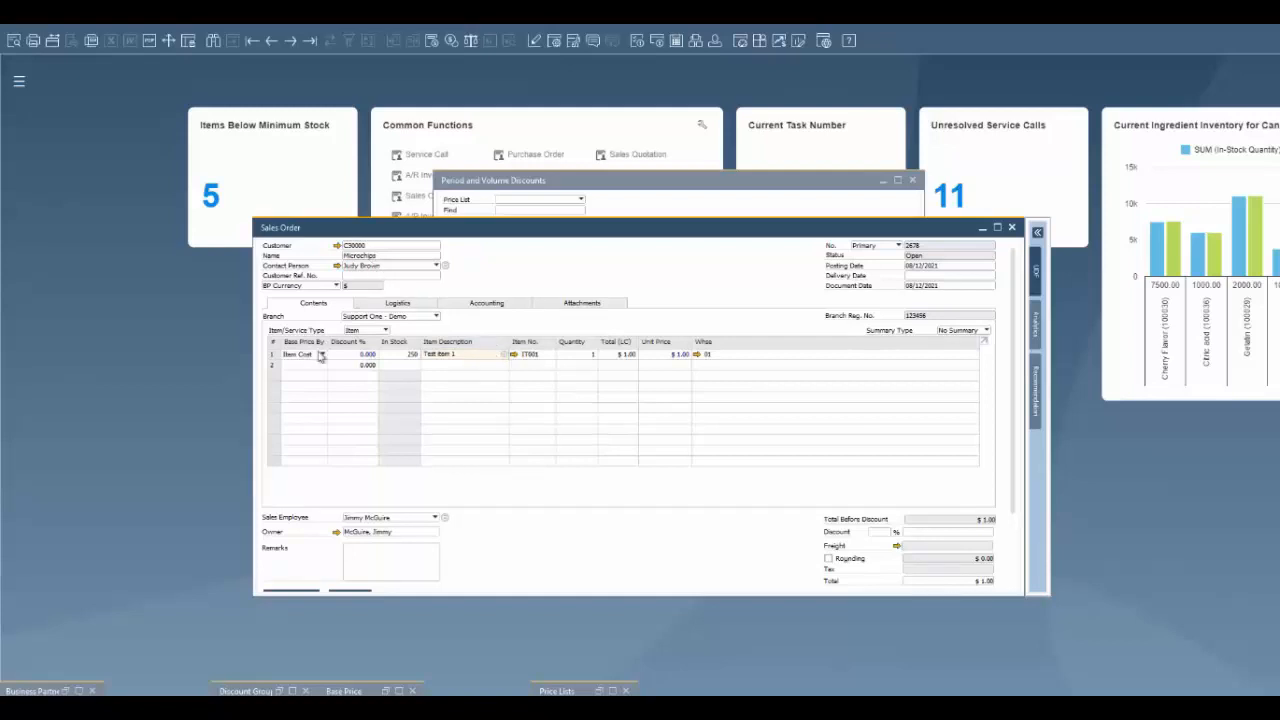
Set the Test Item 1 quantity on the sales order to 100.
left_click(589, 357)
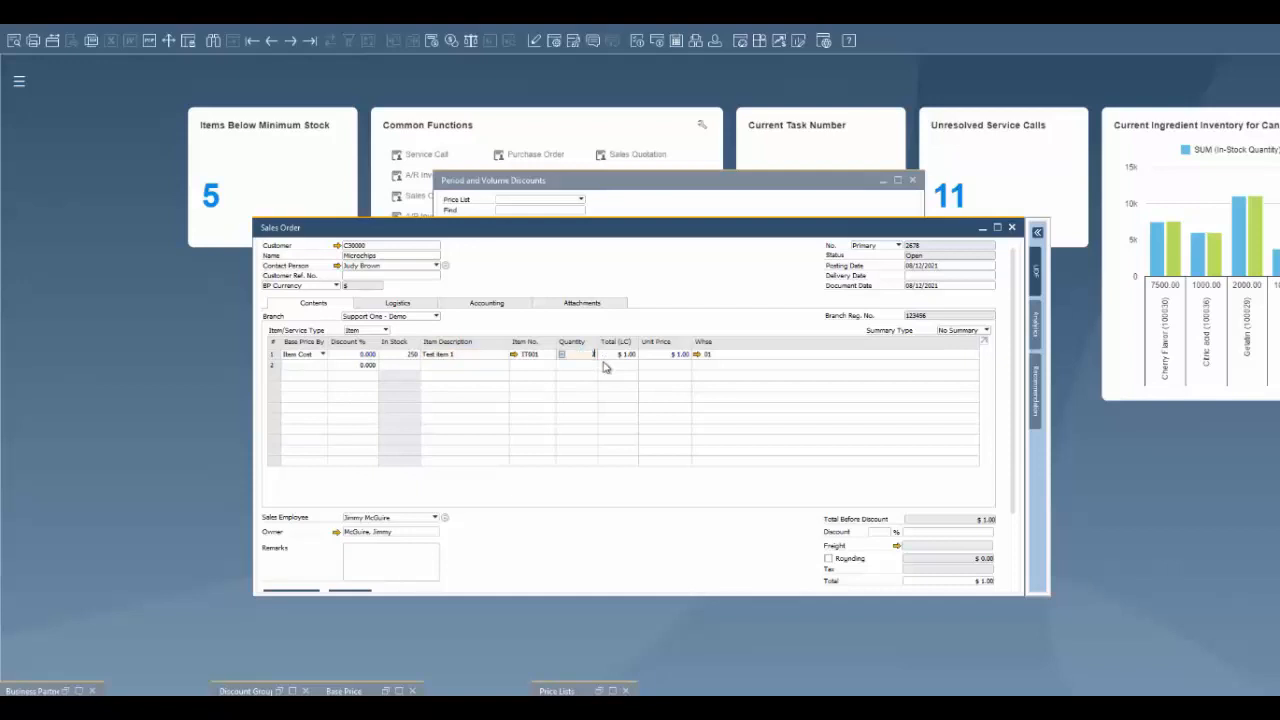
type("100")
key("Tab")
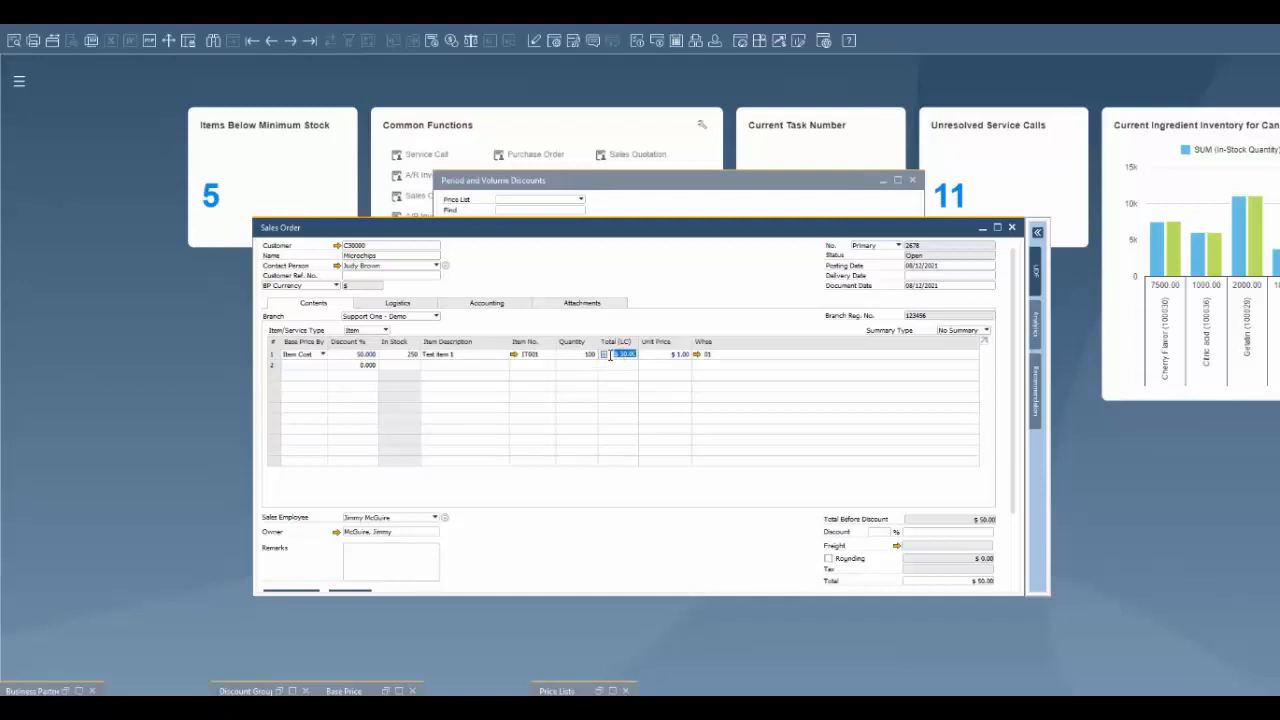
Change the Test Item 1 quantity on the sales order to 99.
left_click(592, 359)
key("BackSpace")
type("99")
key("Tab")
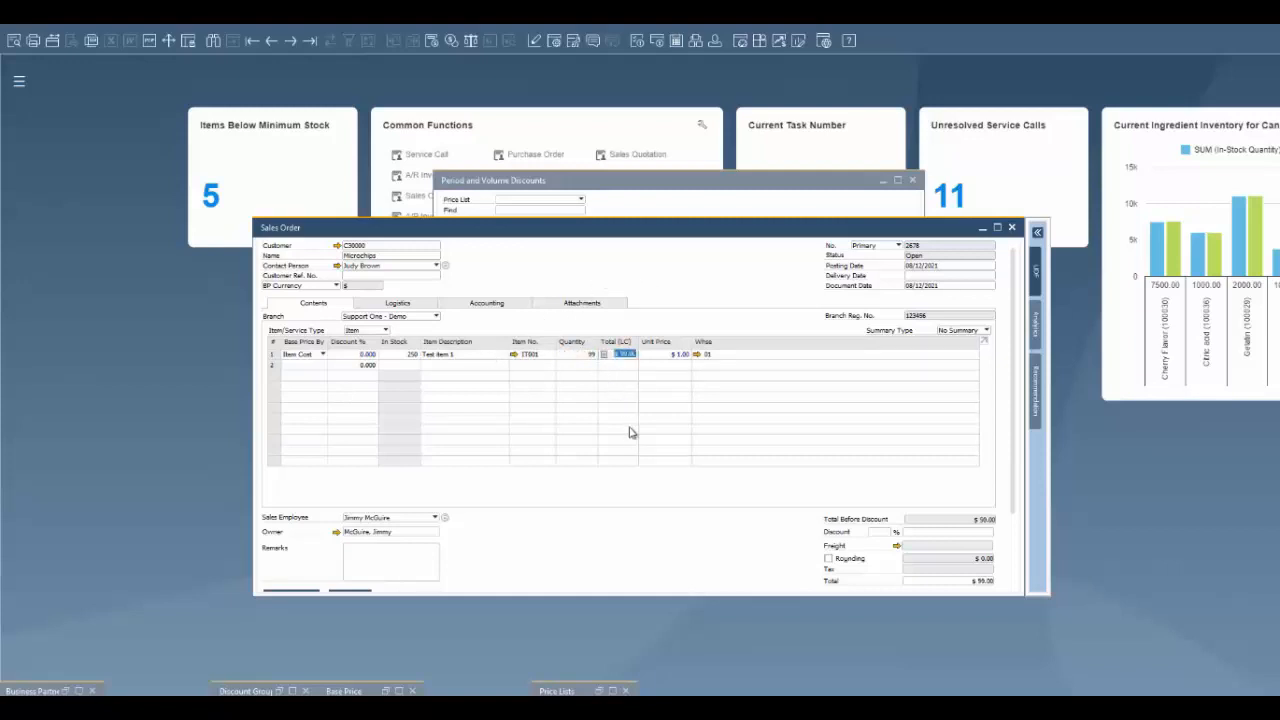